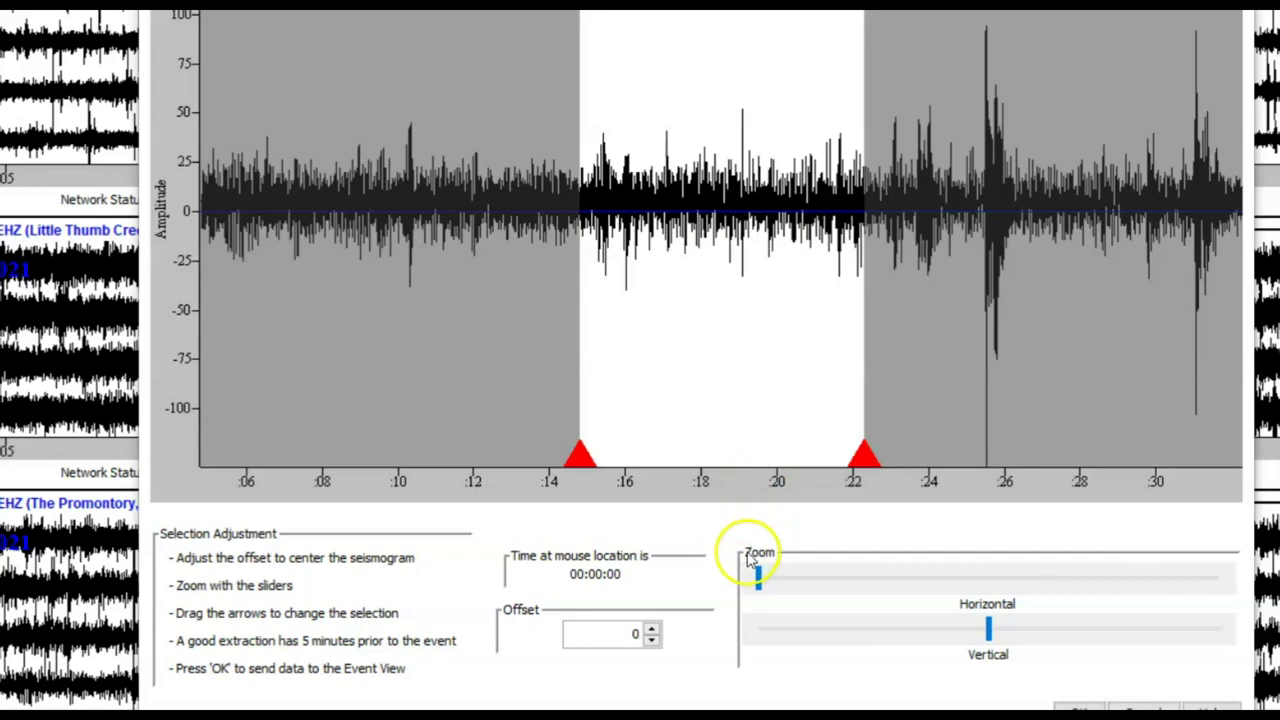
Stretch the extracted Promontory waveform horizontally, then discard the extraction and clear the yellow trace selection.
left_click_drag(751, 557, 931, 569)
left_click_drag(737, 494, 957, 496)
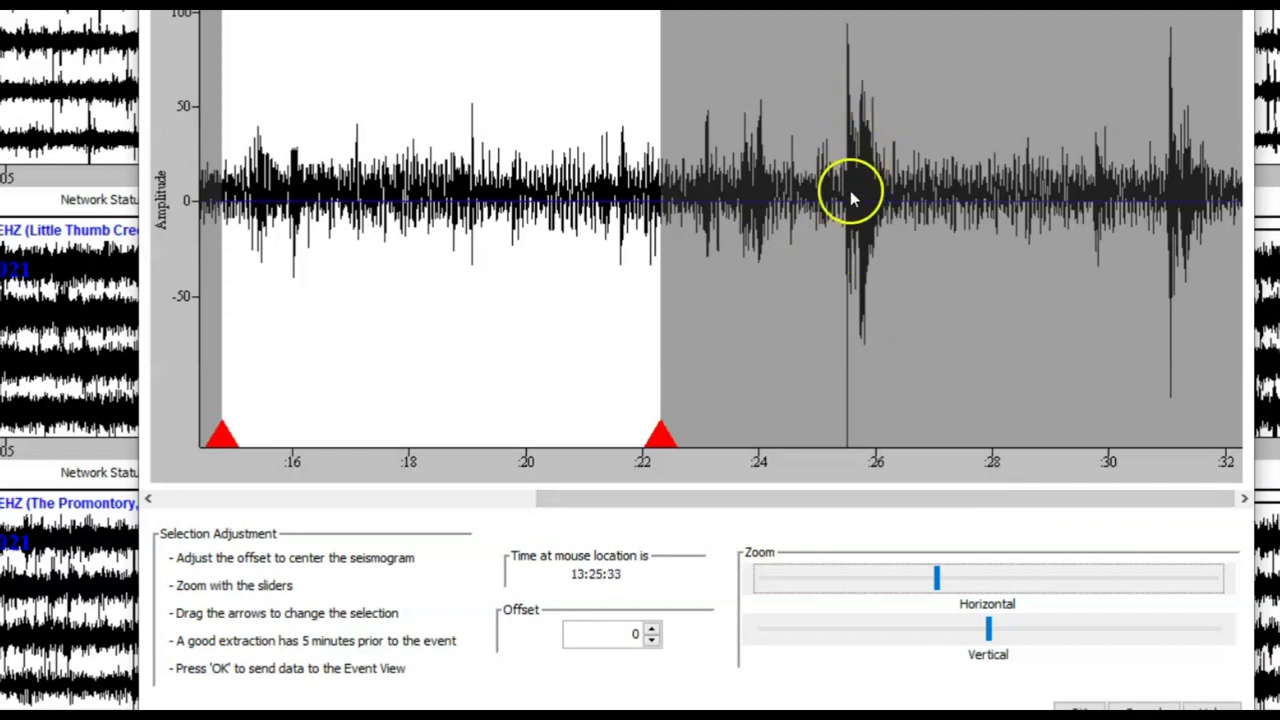
left_click(840, 508)
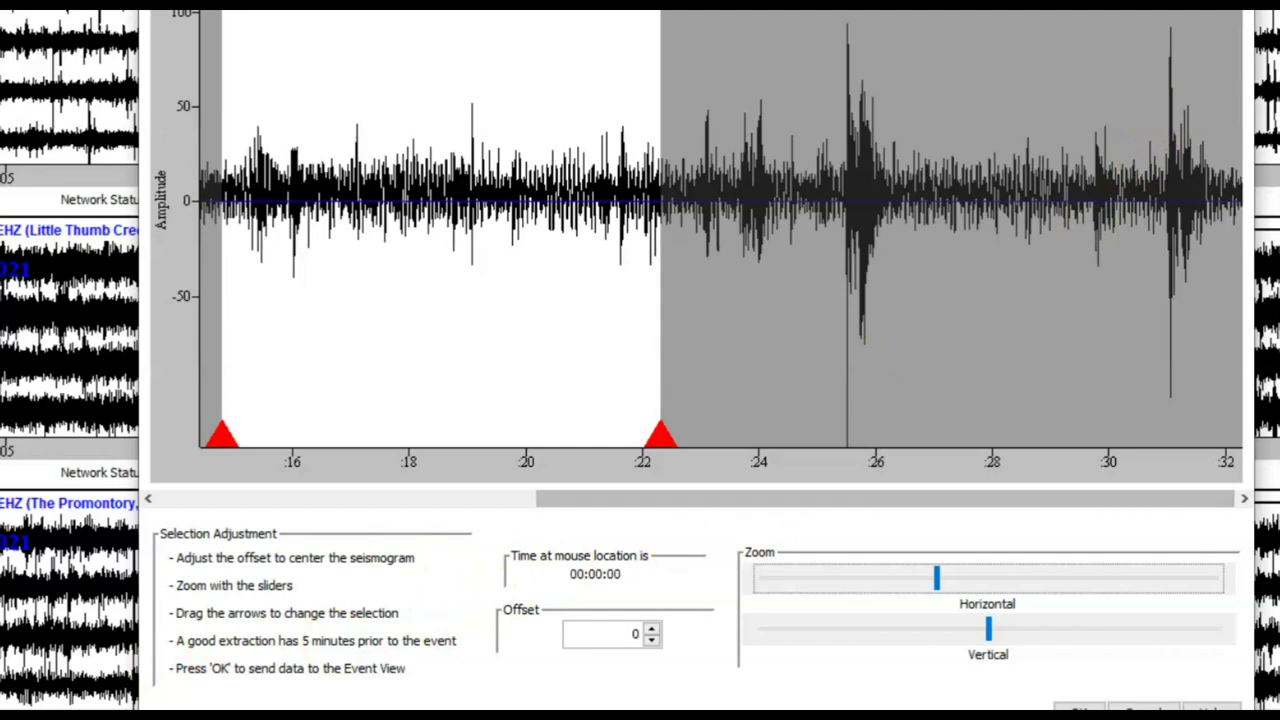
key("Escape")
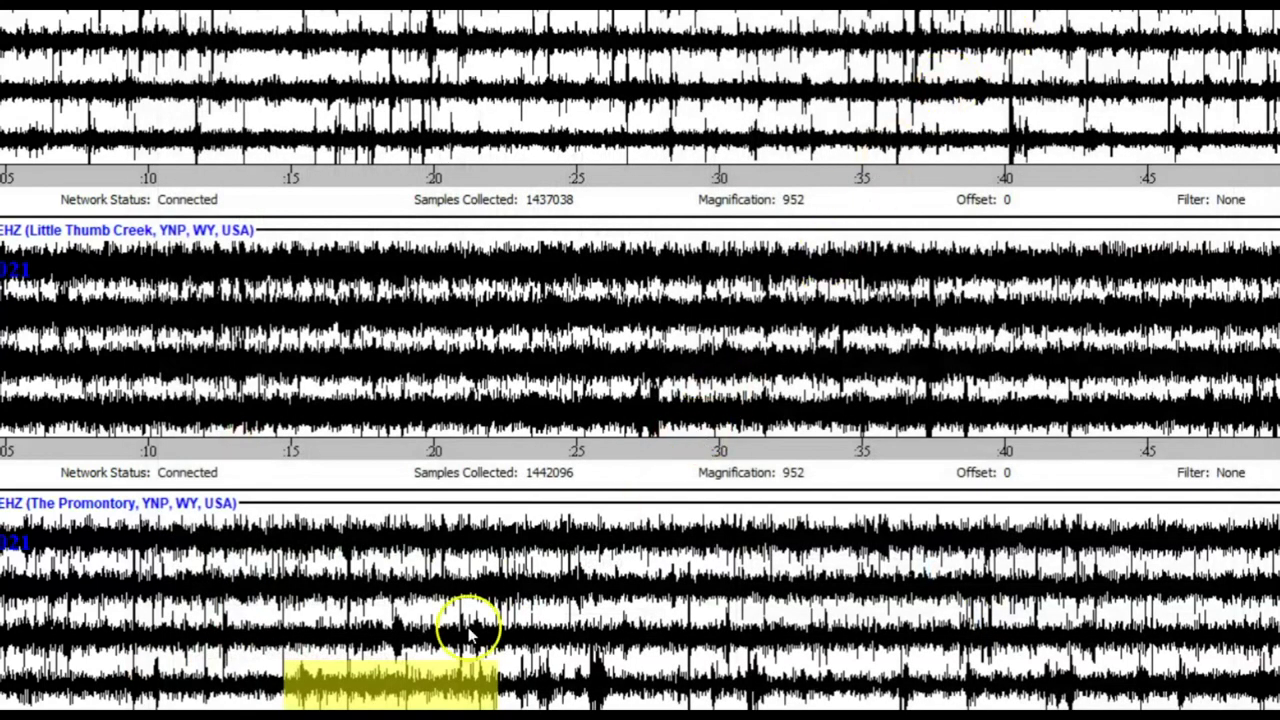
left_click(186, 645)
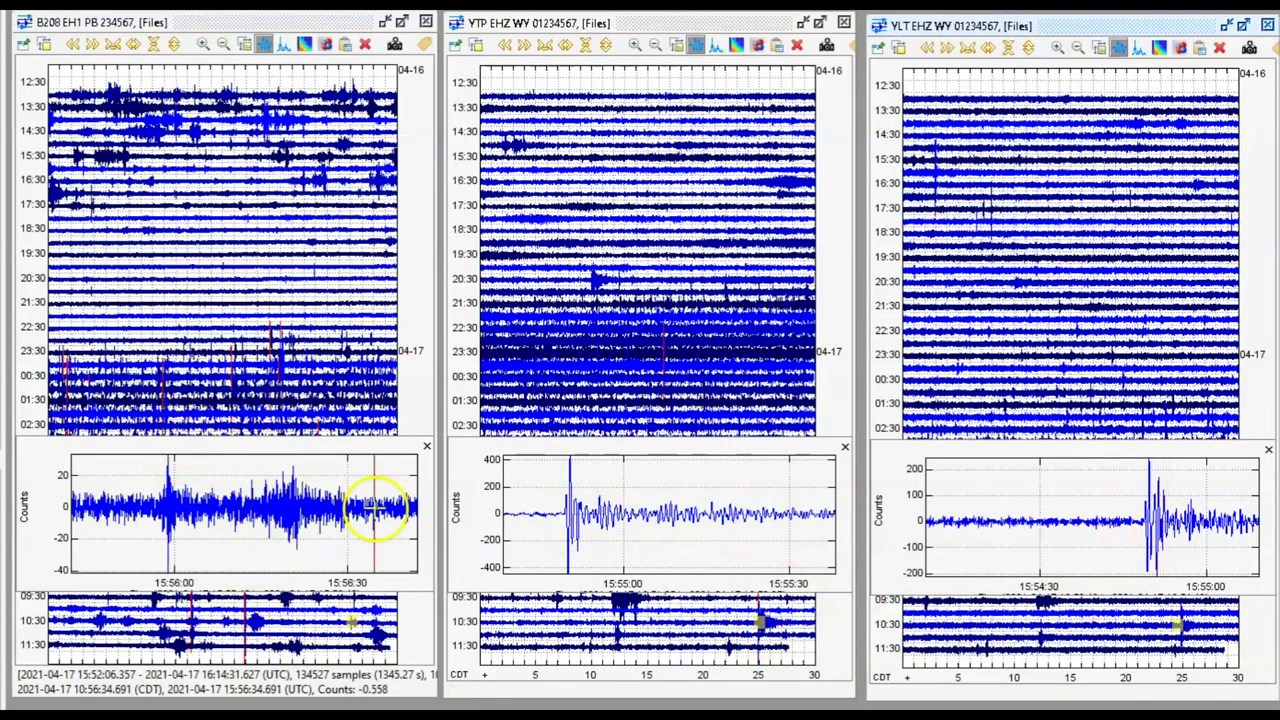
Close the B208, YLT and YTP event plots, then view YTP EHZ events near 23:30 and a later spike.
left_click(426, 446)
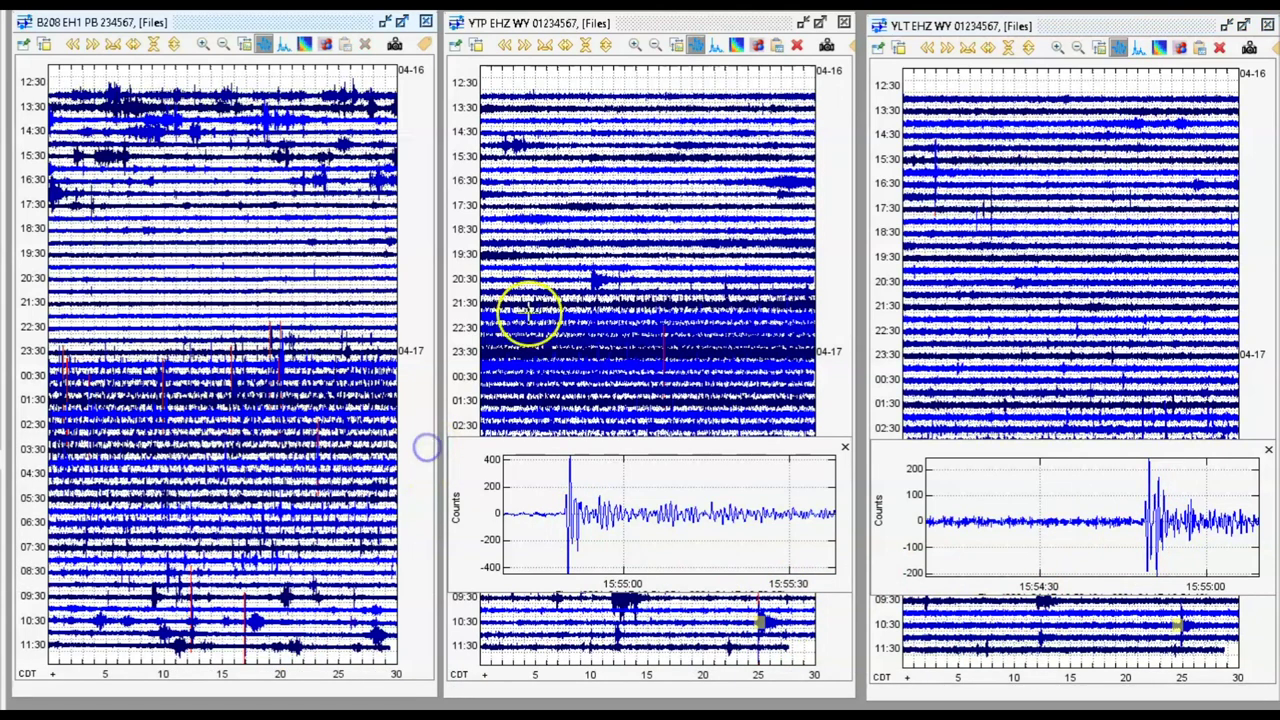
left_click(1268, 451)
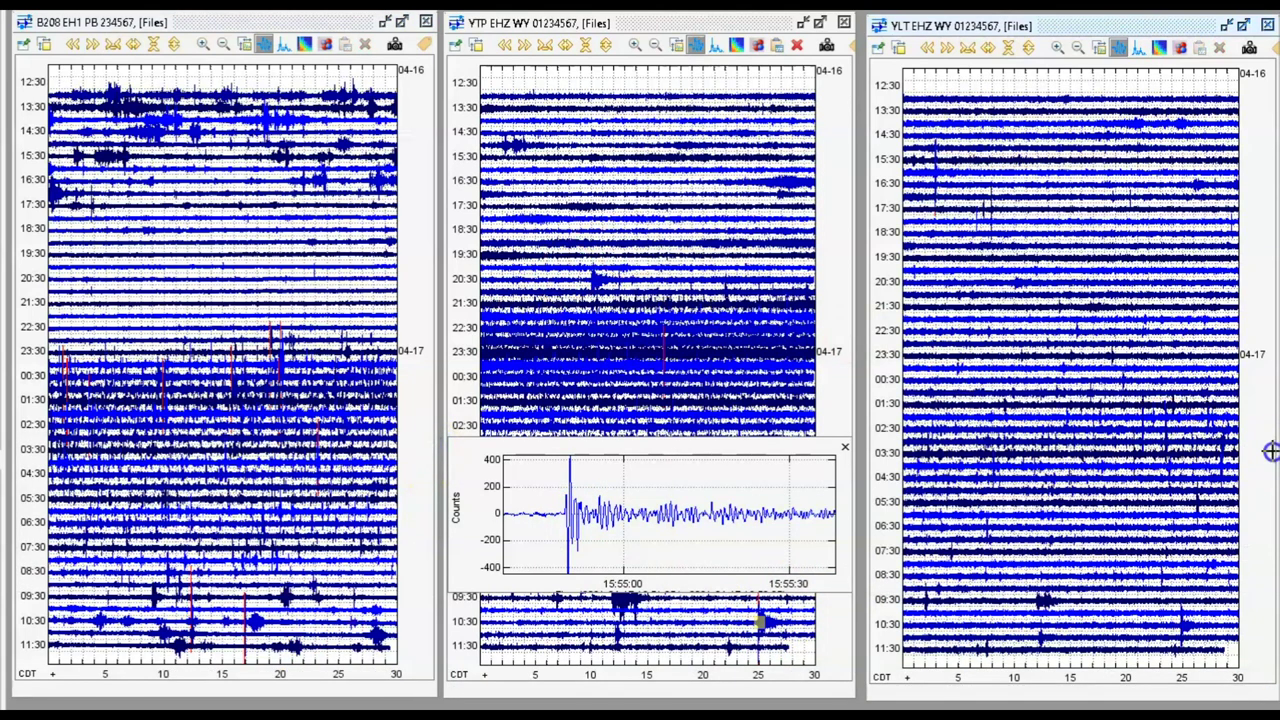
left_click(845, 449)
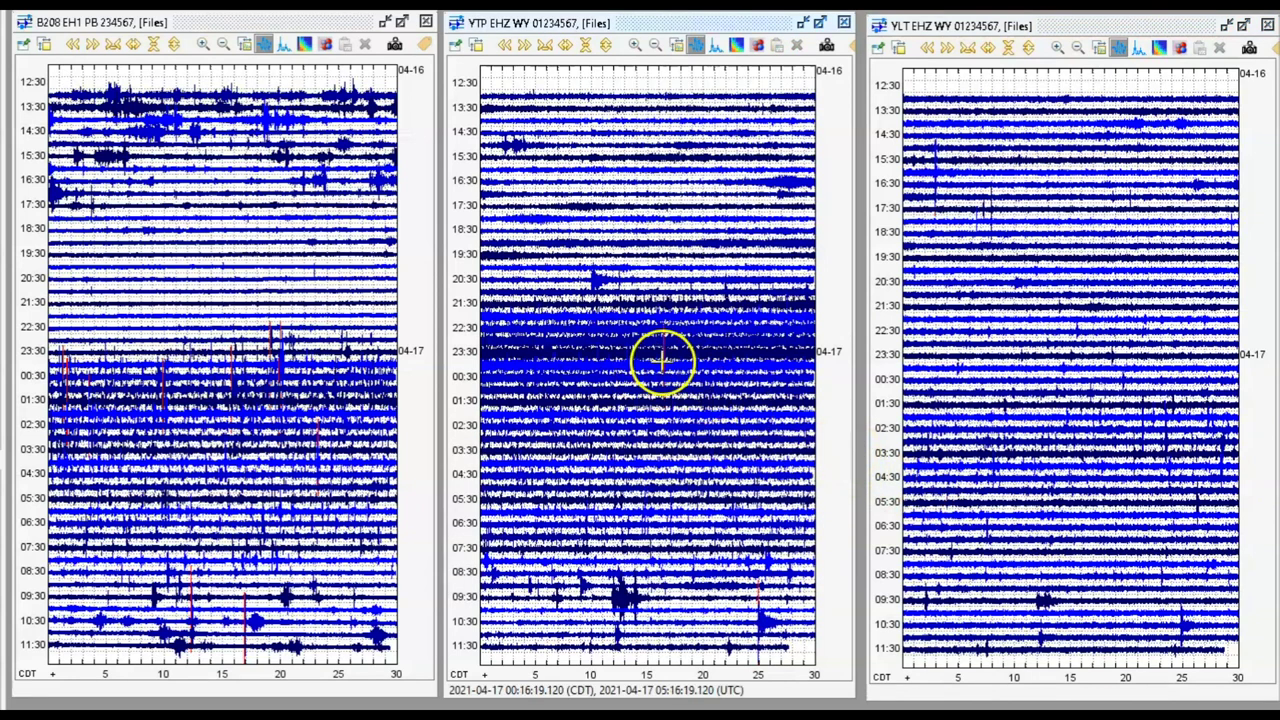
left_click(662, 352)
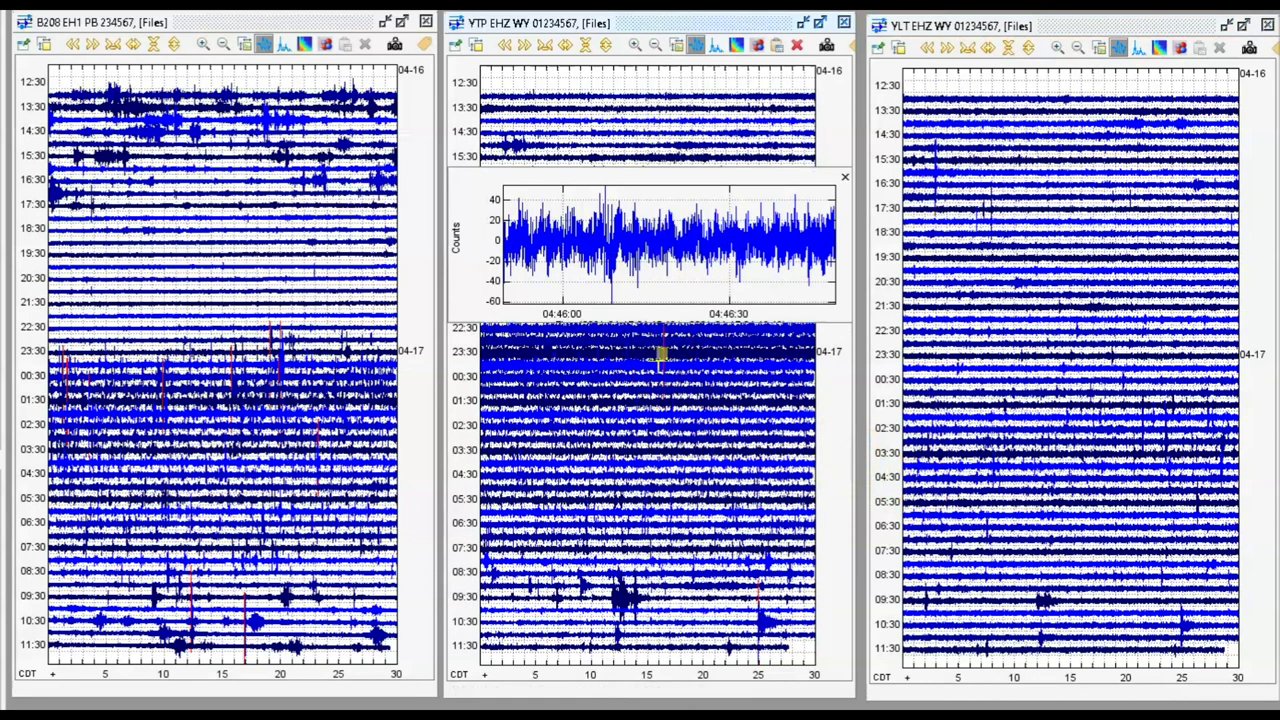
left_click(665, 364)
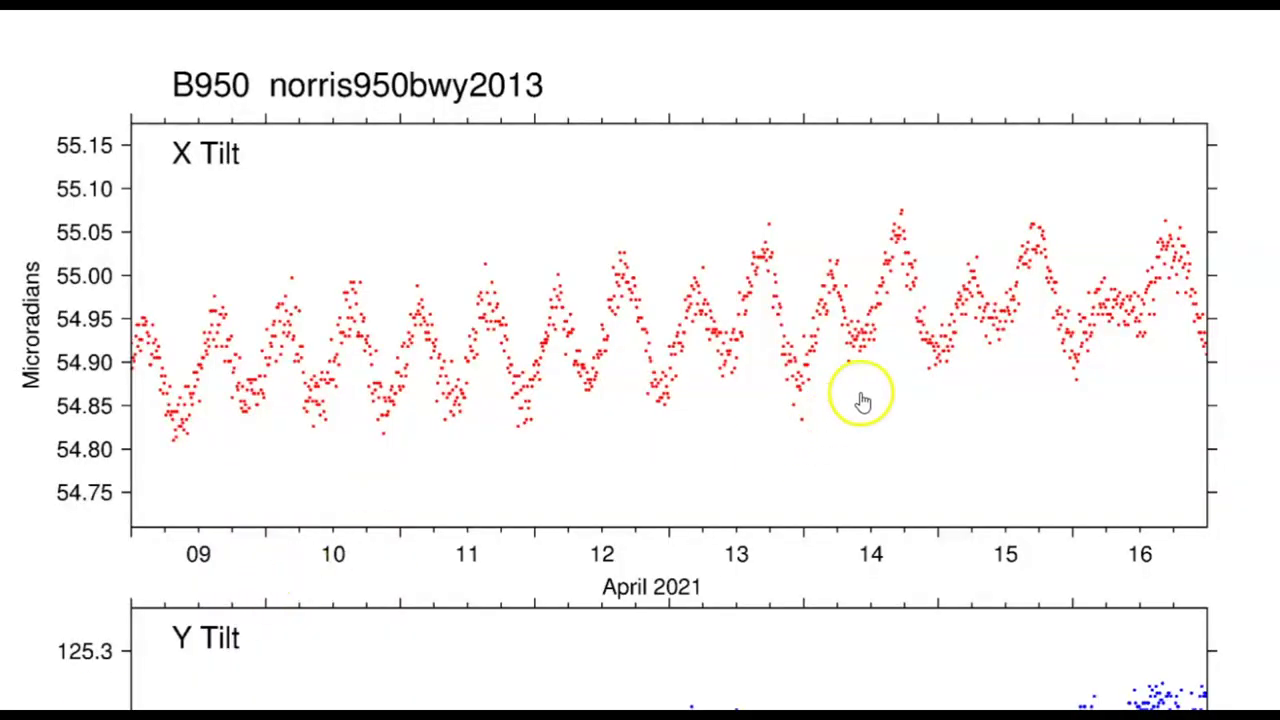
Scroll through B950's X Tilt, Y Tilt, 7 Day and 30 Day plots down to station B944.
scroll(860, 400, "down", 4)
scroll(864, 403, "down", 2)
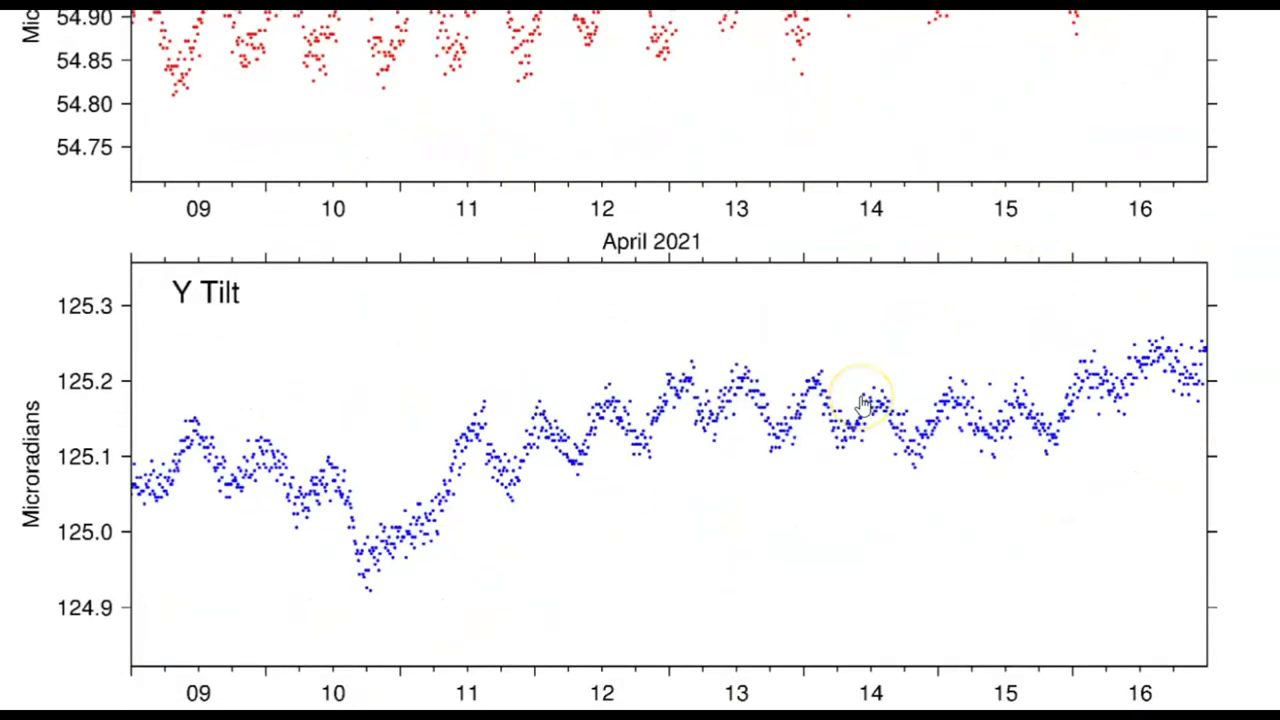
scroll(864, 405, "down", 14)
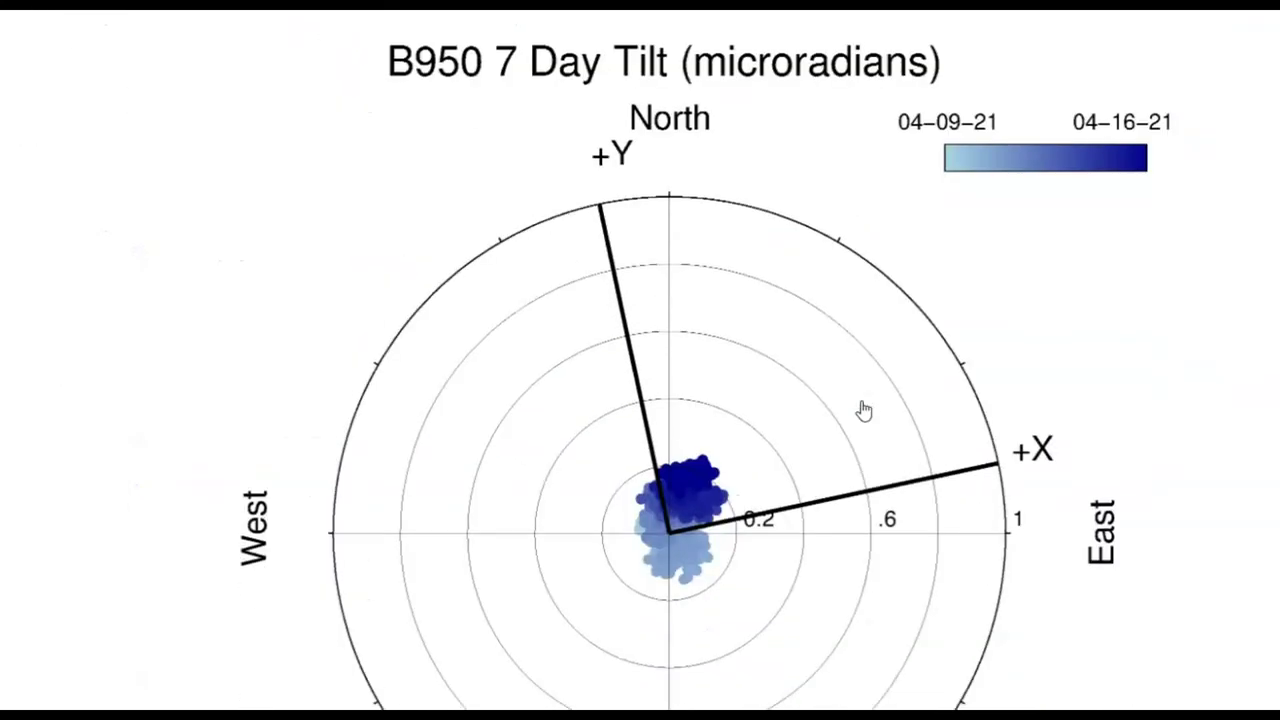
scroll(858, 416, "down", 2)
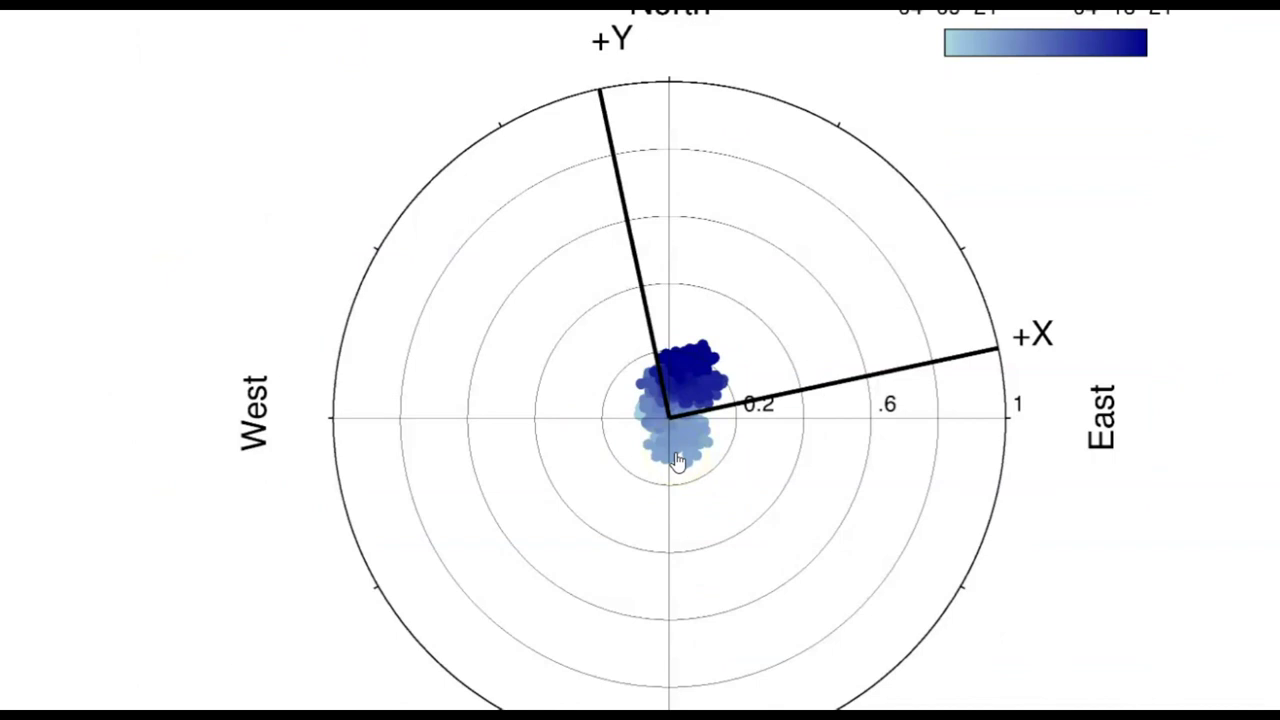
scroll(682, 462, "up", 2)
scroll(682, 462, "down", 15)
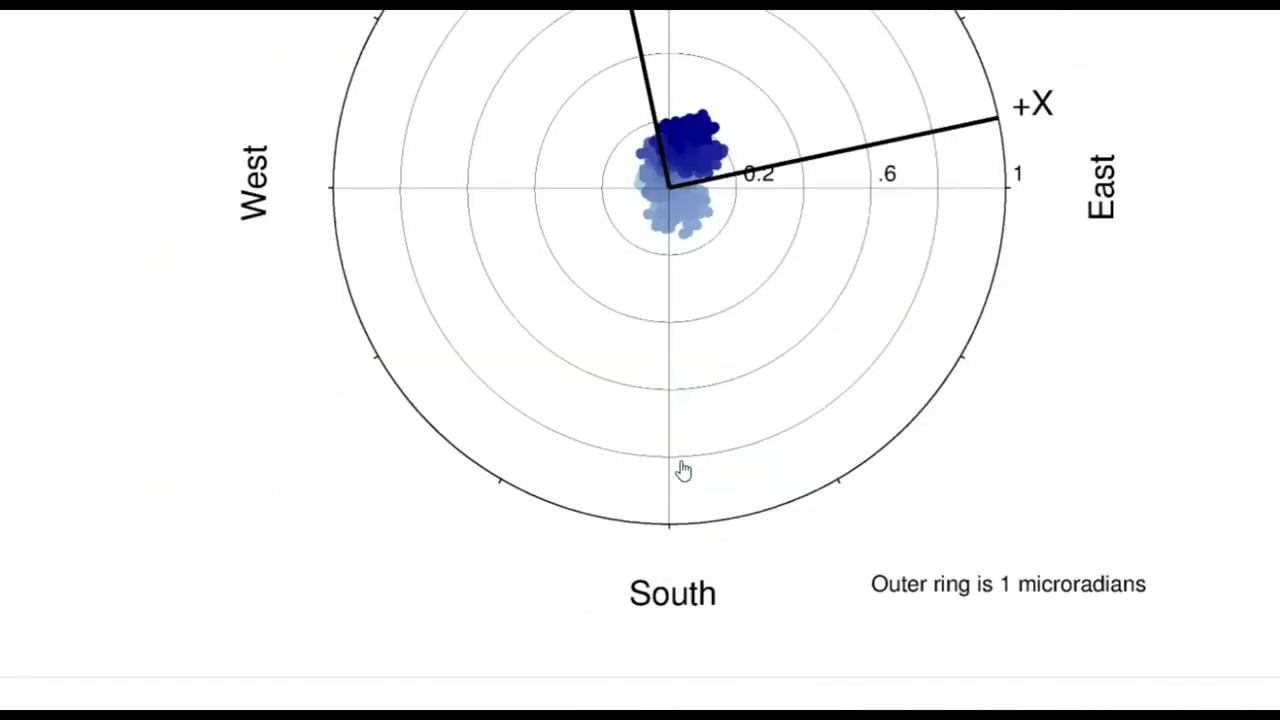
scroll(682, 473, "down", 11)
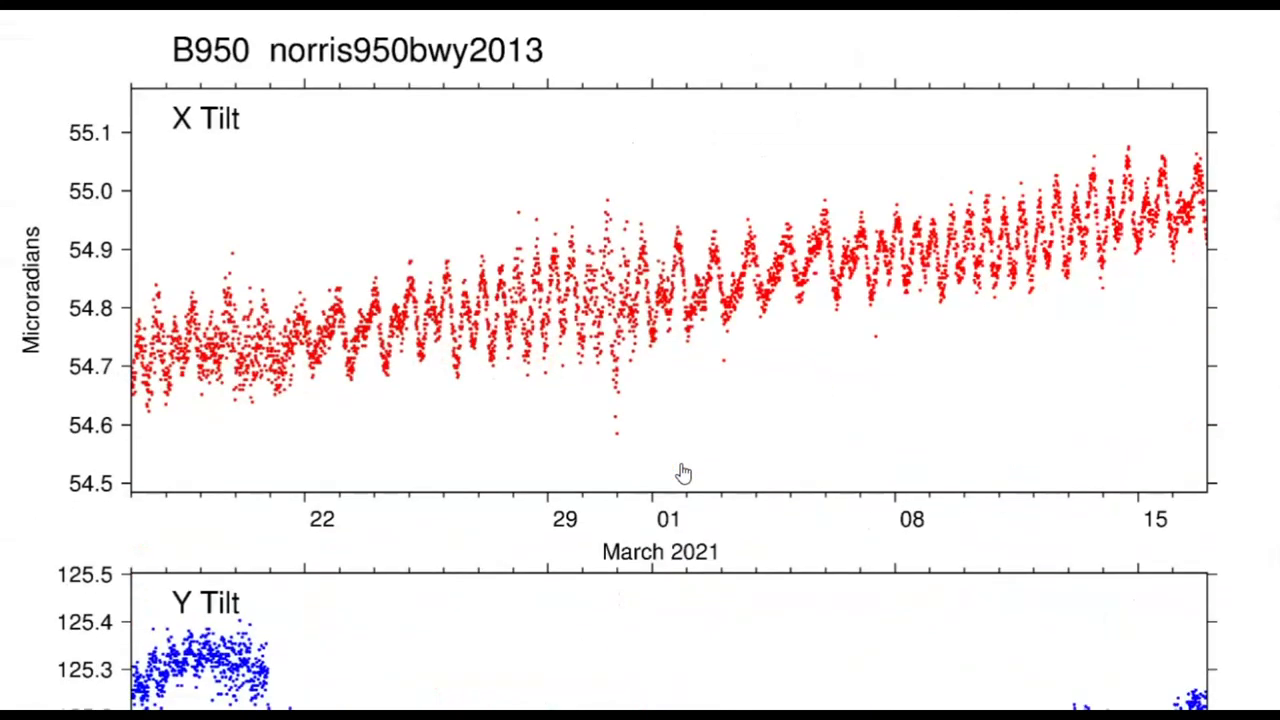
scroll(682, 473, "down", 17)
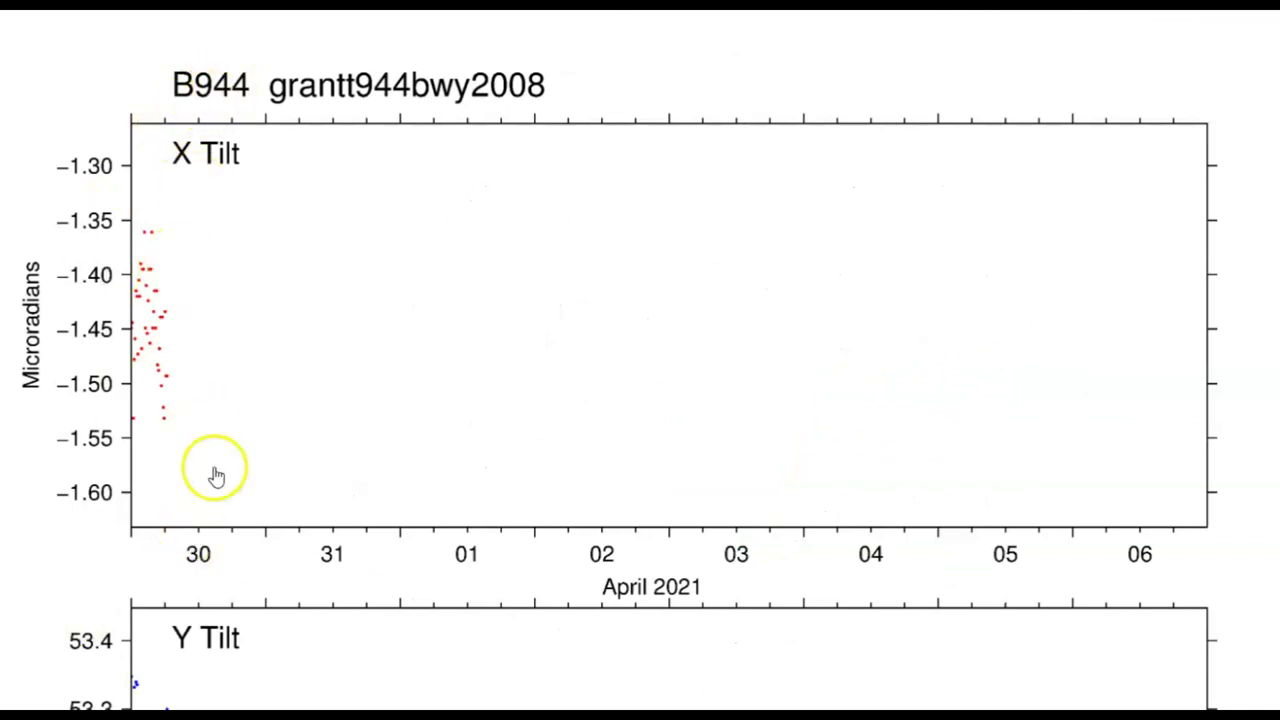
Scroll past B944's X Tilt, Y Tilt and polar plots down to station B208's tilt plot.
scroll(217, 477, "down", 10)
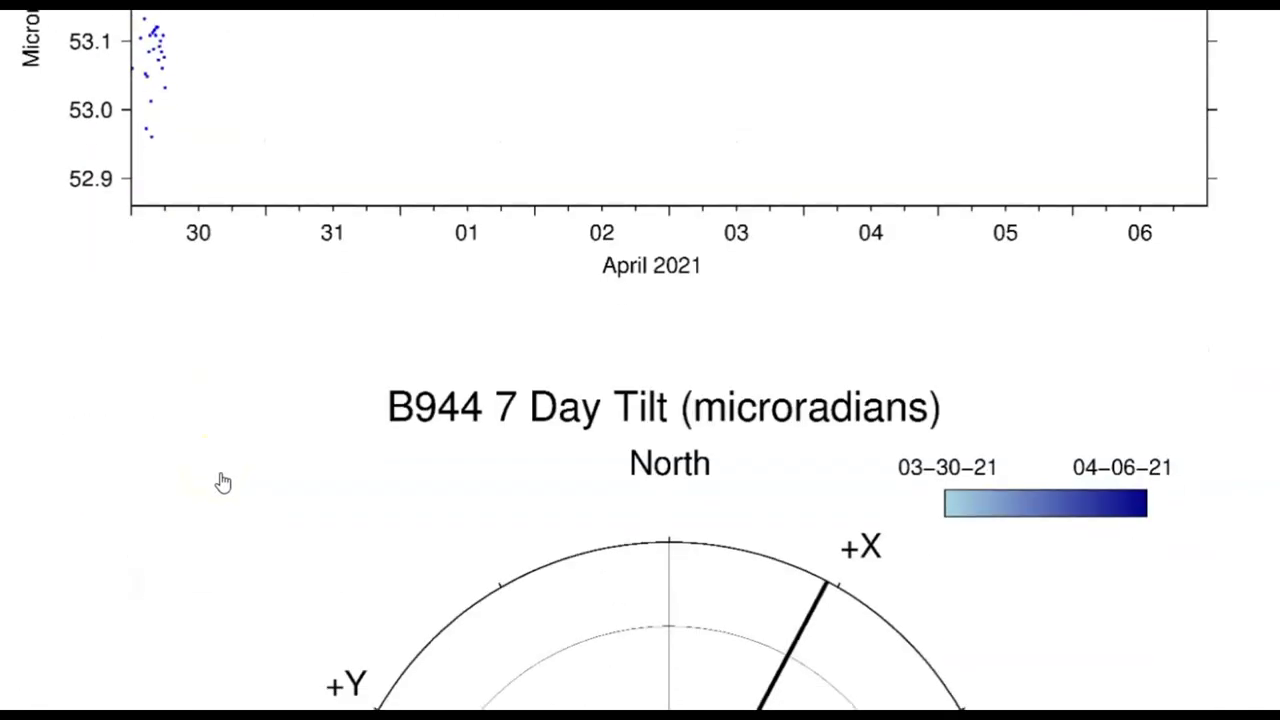
scroll(223, 483, "down", 10)
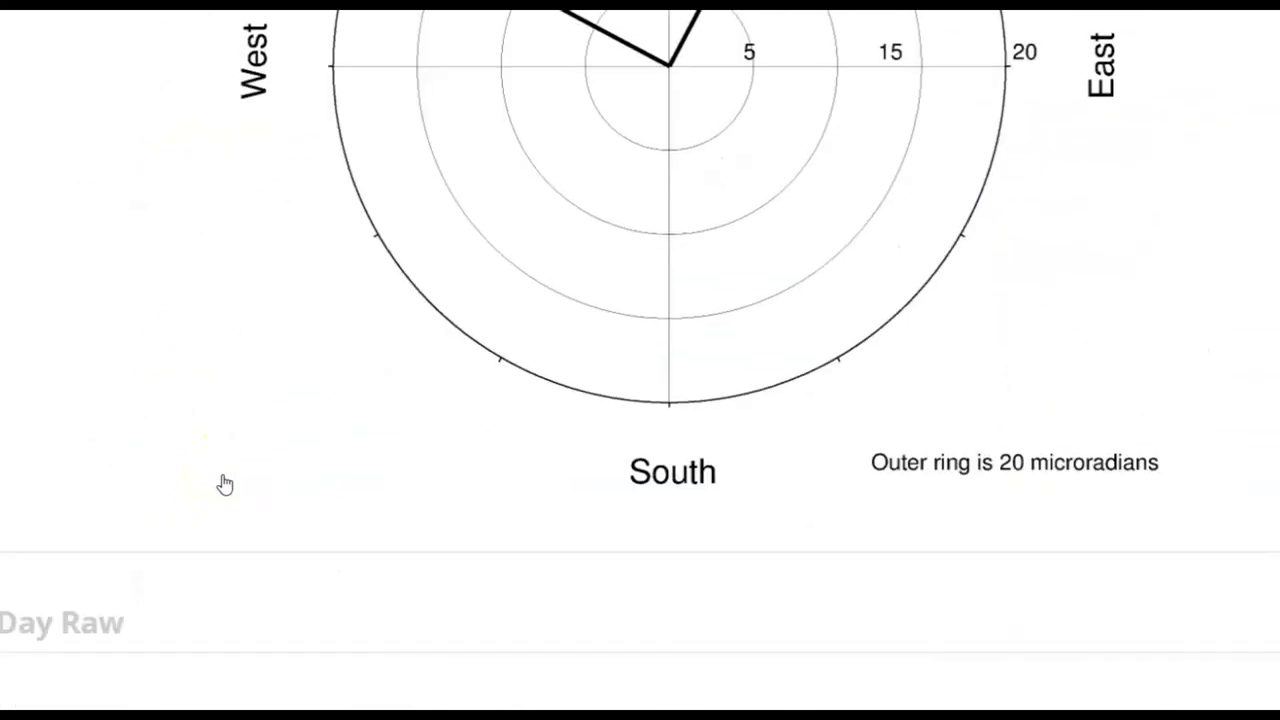
scroll(226, 483, "down", 2)
scroll(226, 483, "down", 15)
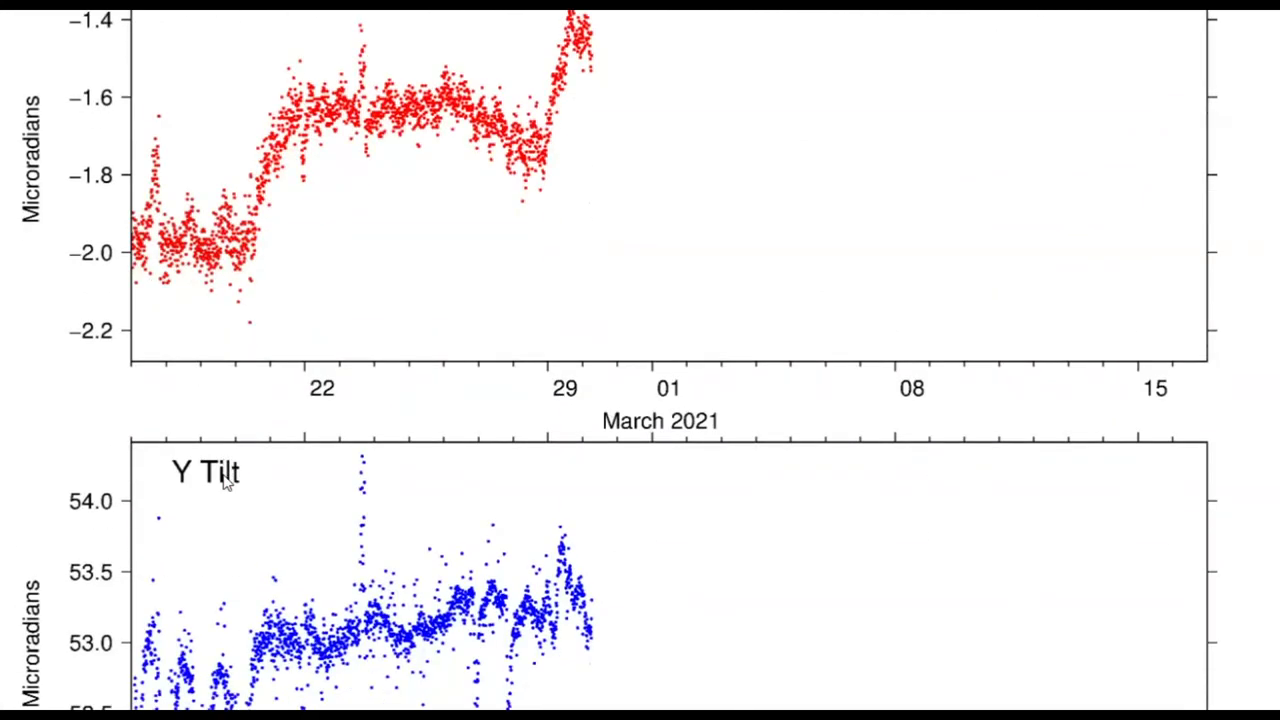
scroll(226, 483, "down", 2)
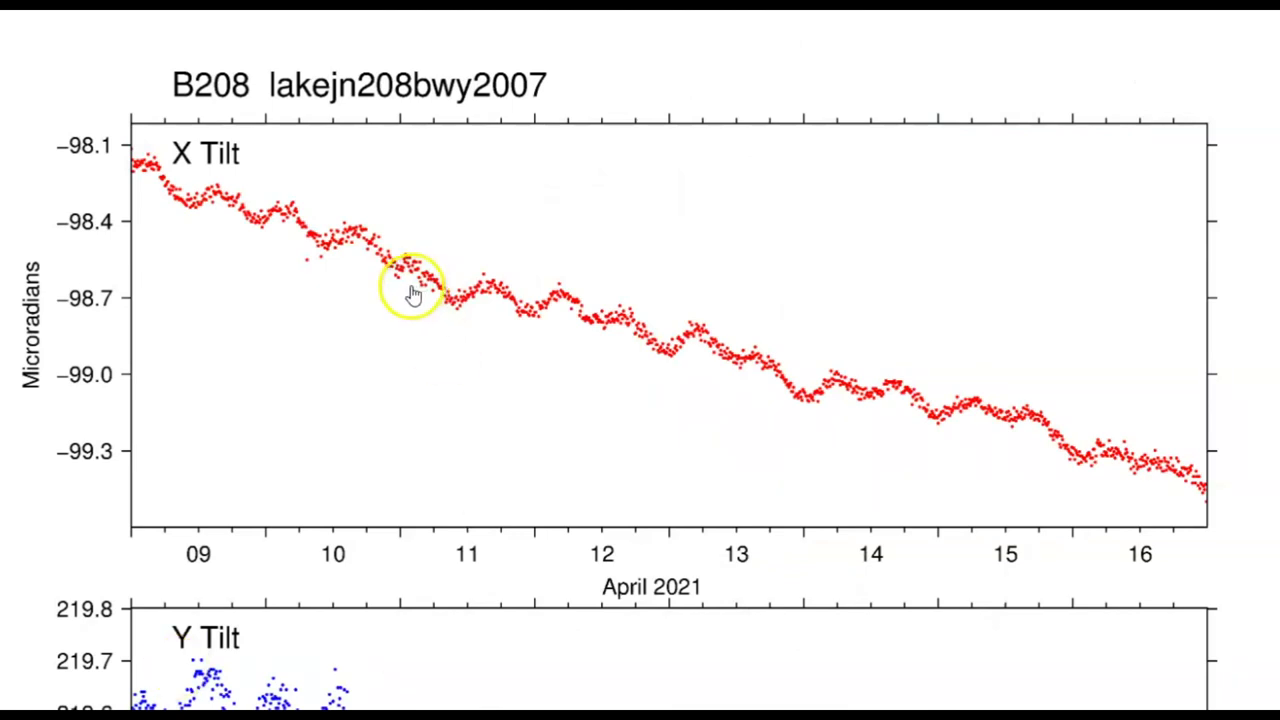
Scroll past B208's Y Tilt, 7 Day and 30 Day Tilt plots to B207's X Tilt plot.
scroll(414, 294, "down", 2)
scroll(413, 296, "down", 2)
scroll(413, 297, "up", 2)
scroll(413, 297, "down", 6)
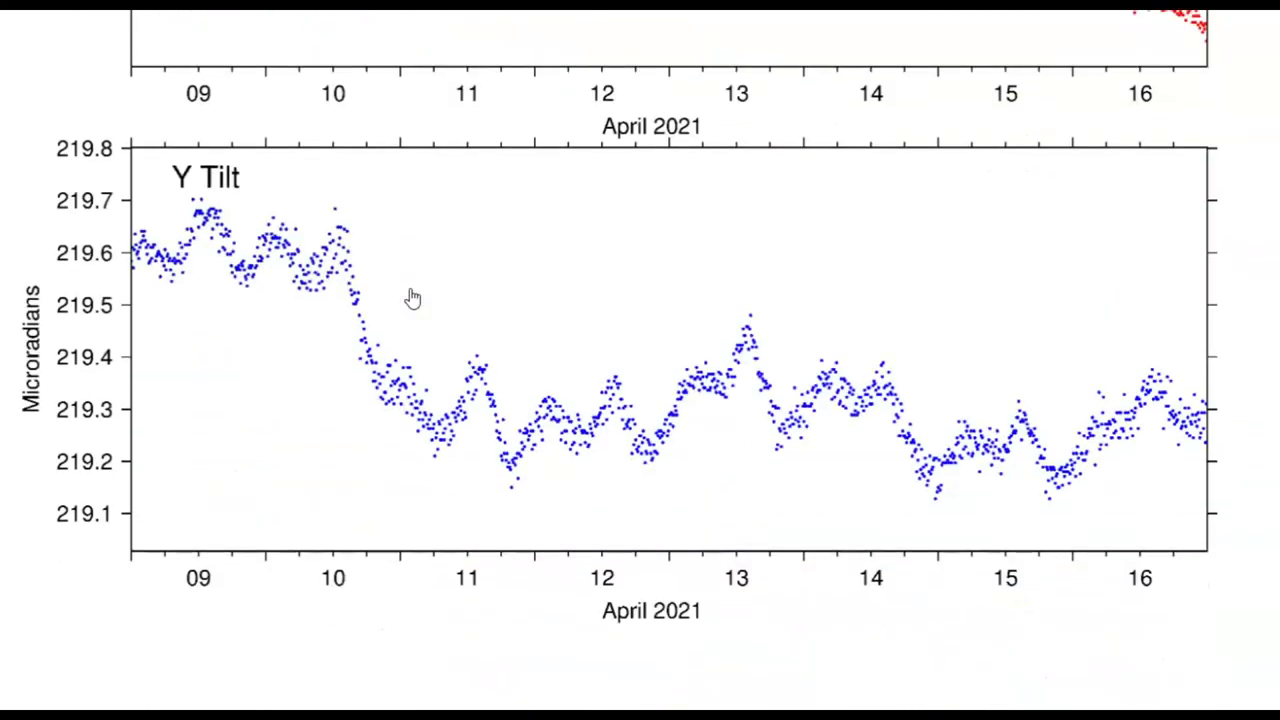
scroll(413, 297, "down", 12)
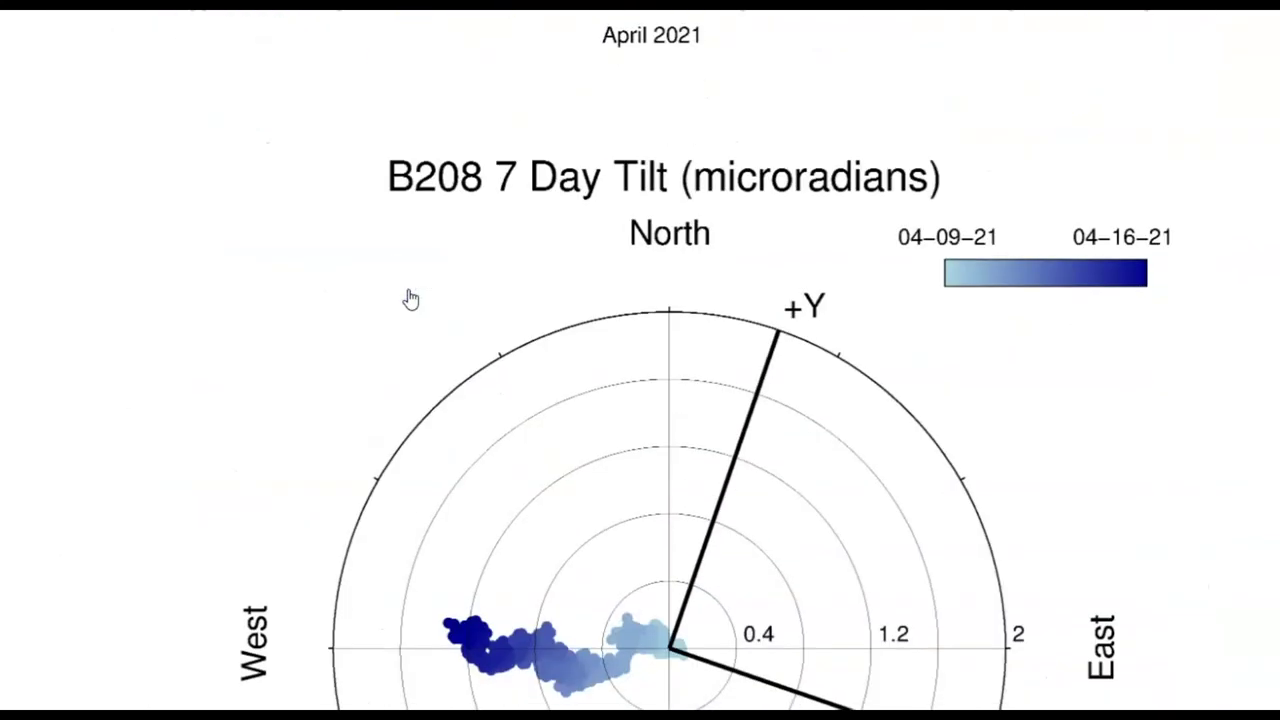
scroll(410, 298, "down", 2)
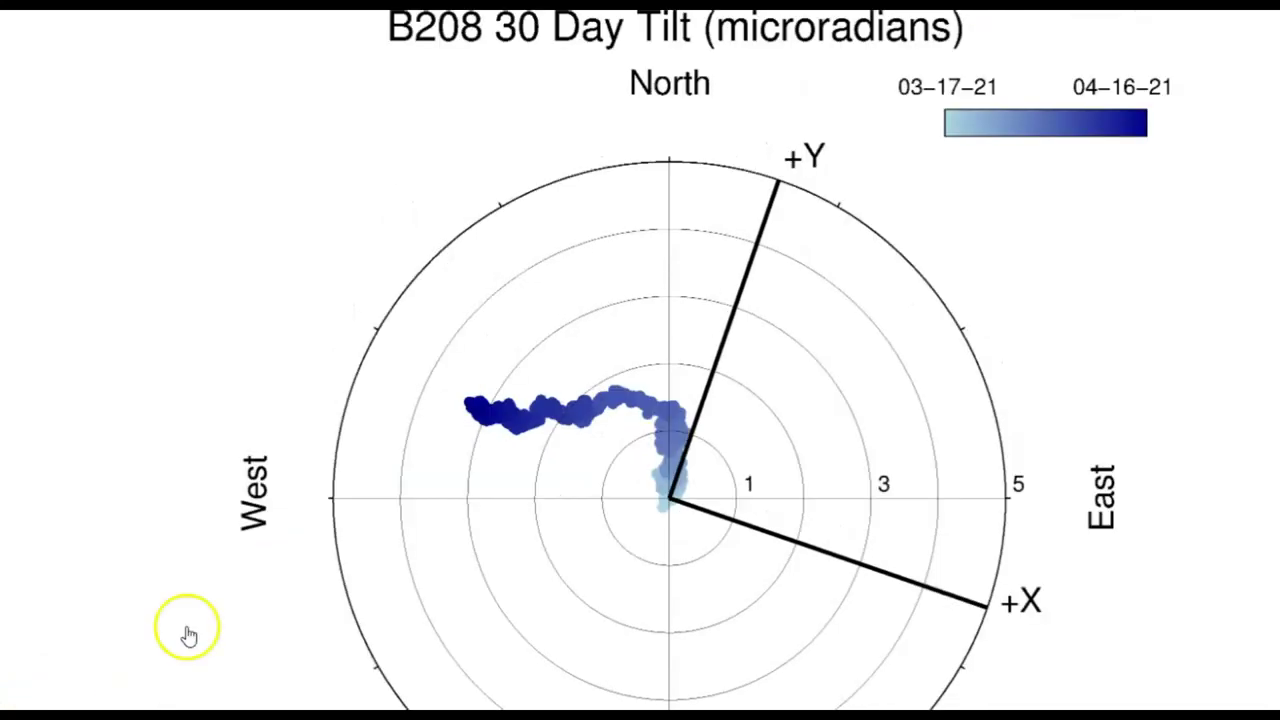
scroll(577, 465, "up", 7)
scroll(578, 463, "up", 5)
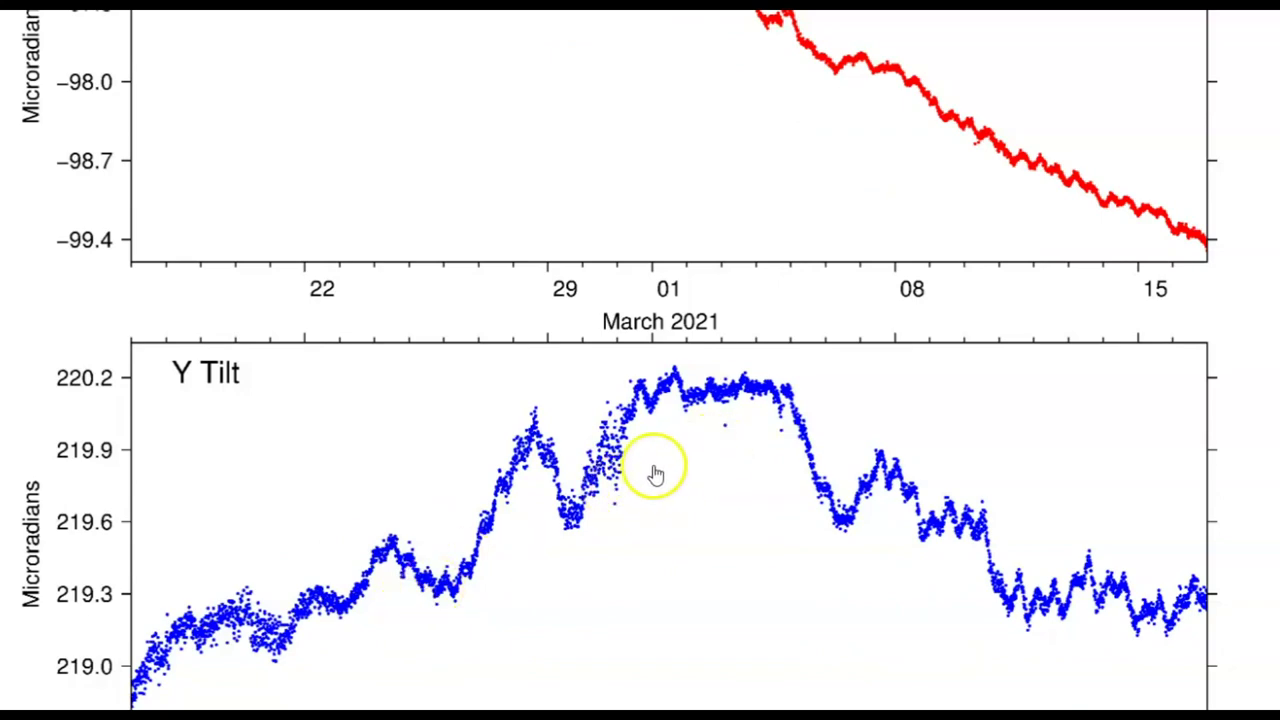
scroll(655, 472, "down", 3)
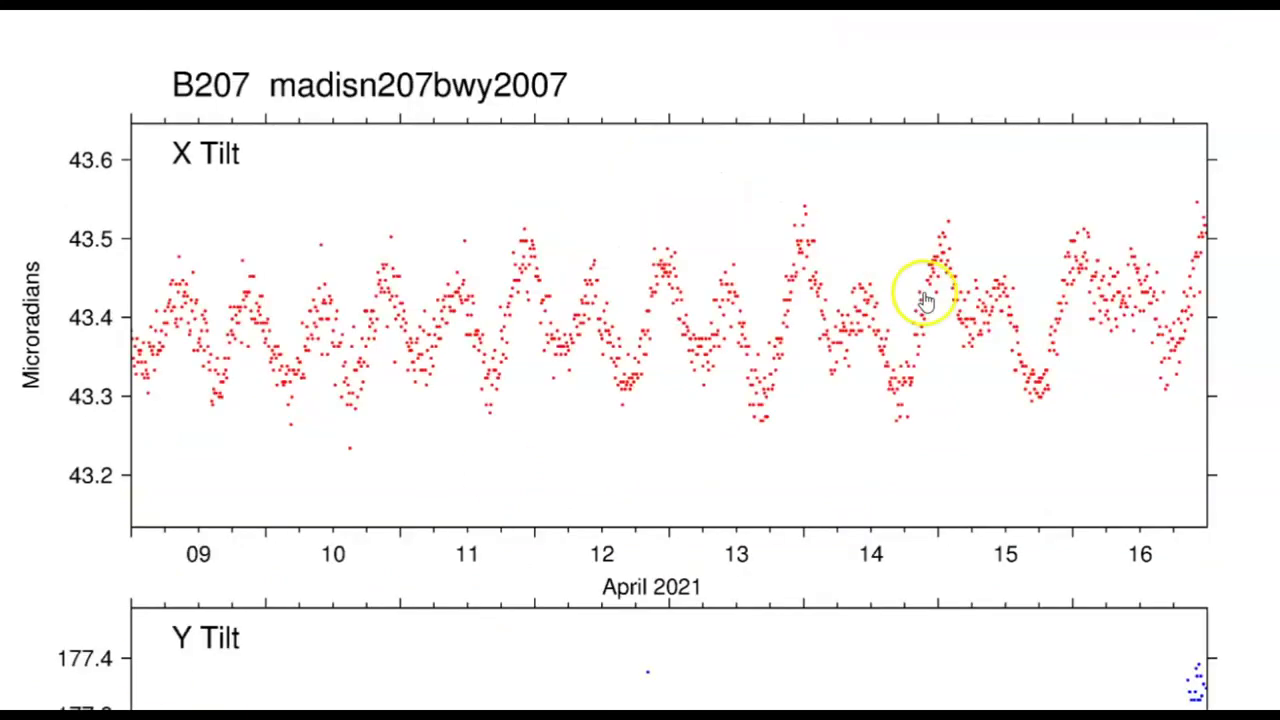
Scroll past B207's Y Tilt, 7 Day Tilt polar and 30 Day Raw plots to B205's X Tilt plot.
scroll(927, 298, "down", 3)
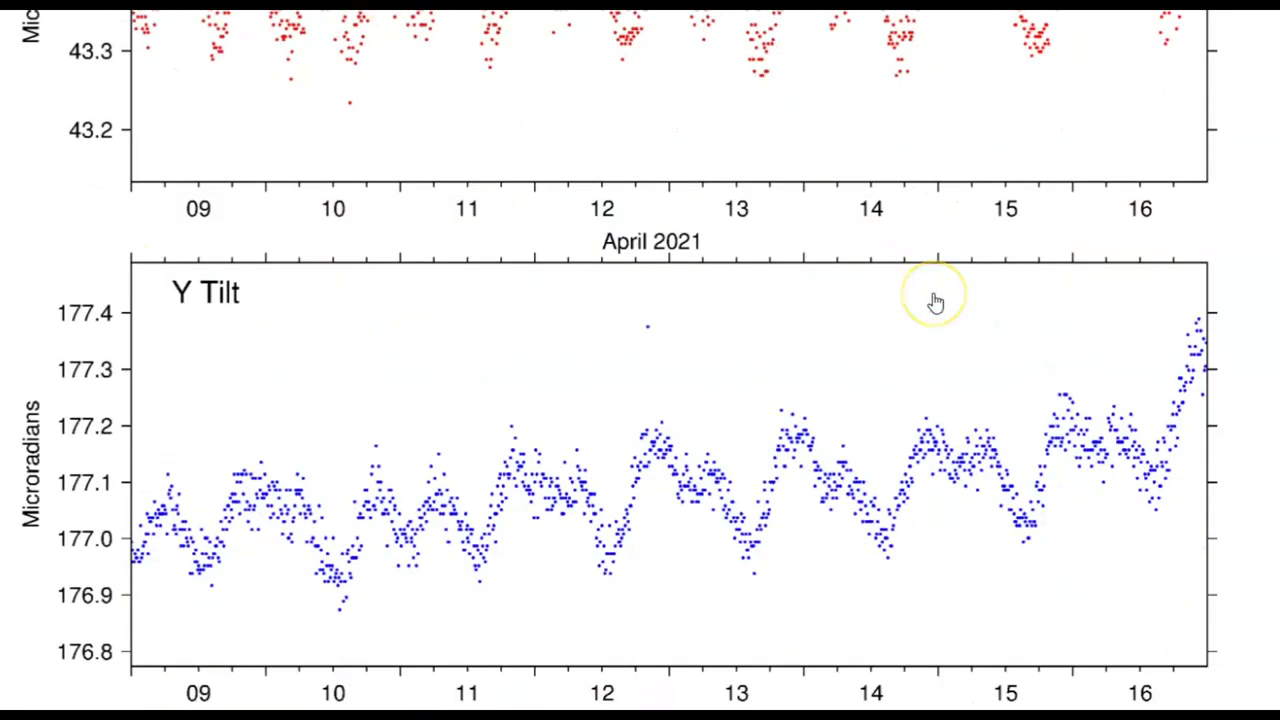
scroll(935, 302, "down", 7)
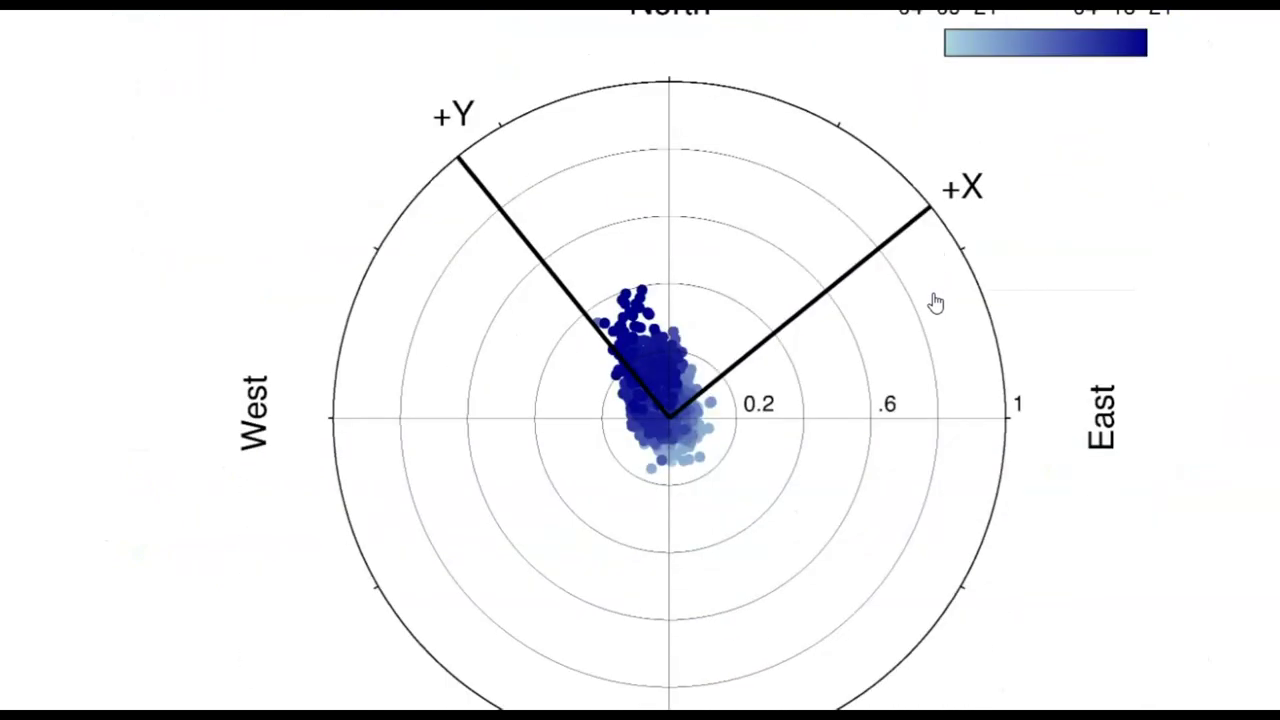
scroll(935, 302, "up", 1)
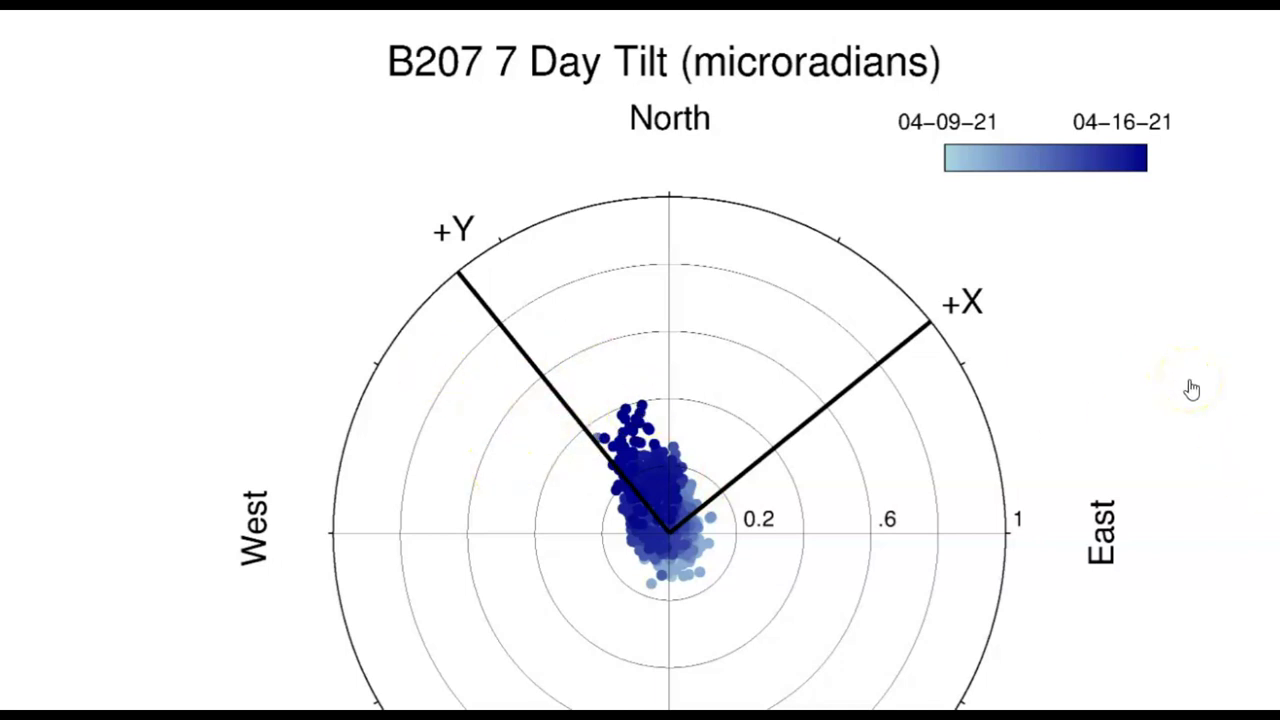
scroll(1192, 389, "down", 8)
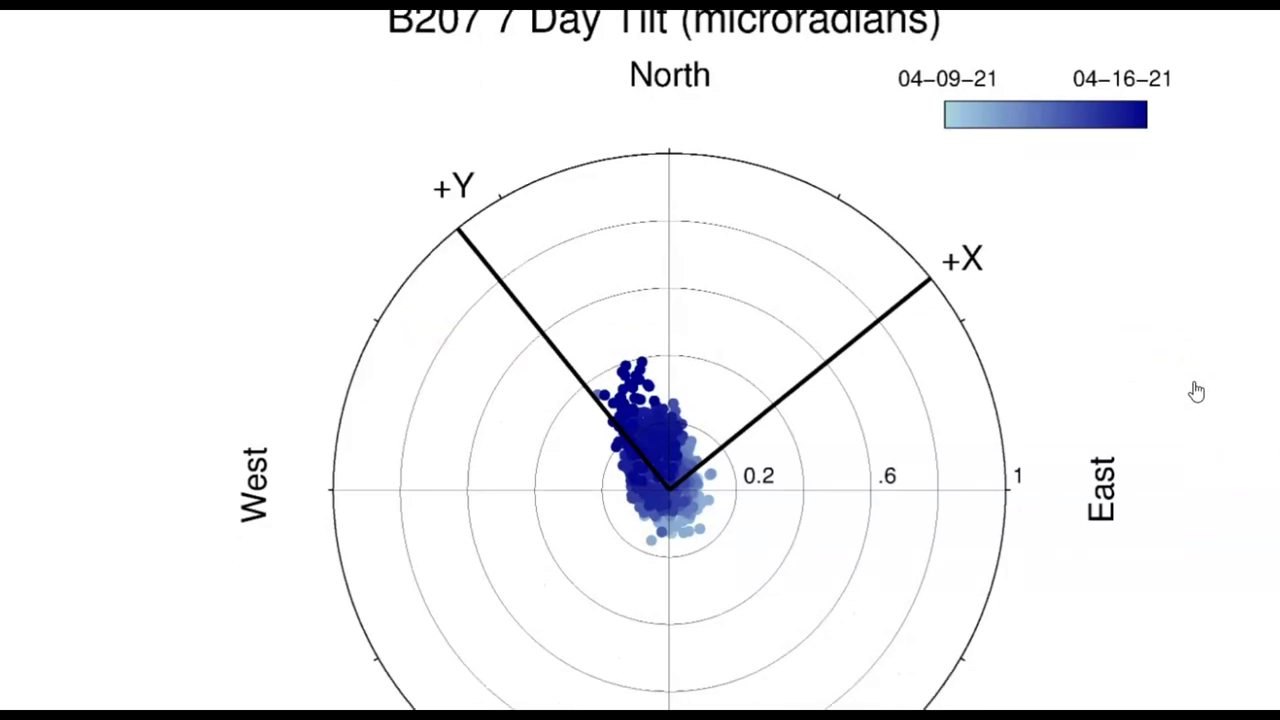
scroll(1200, 389, "down", 5)
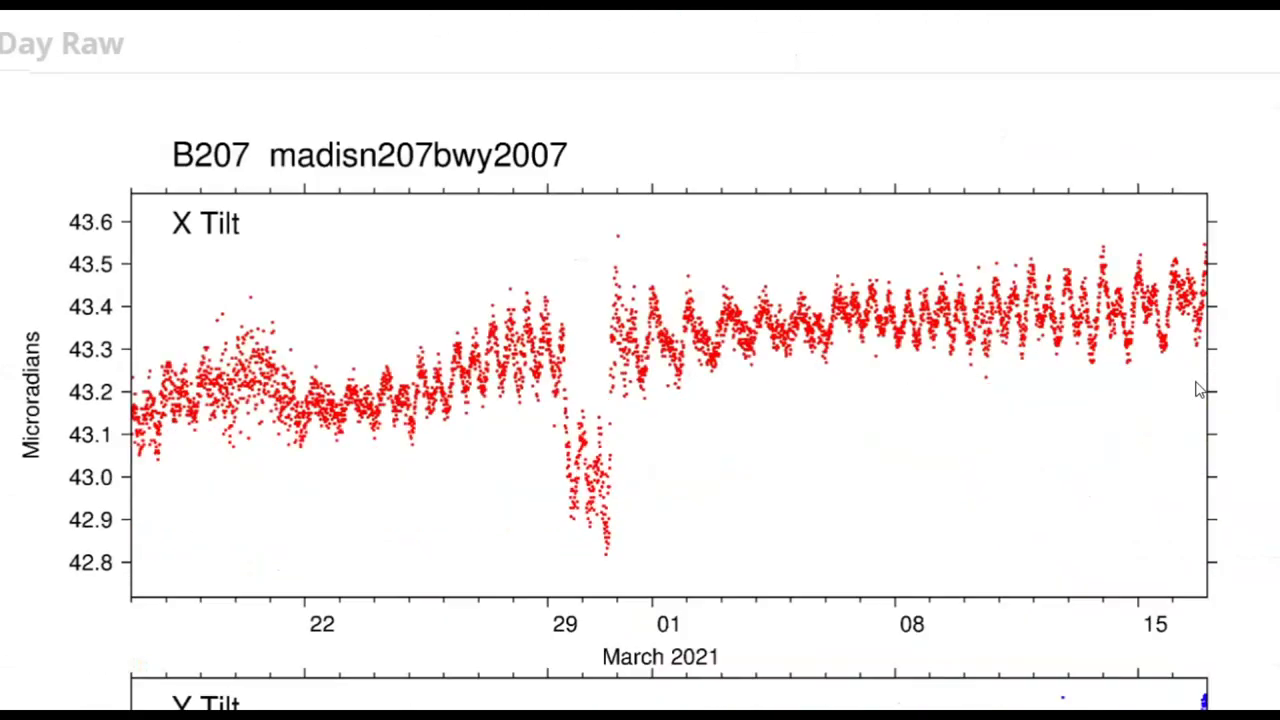
scroll(1200, 389, "down", 8)
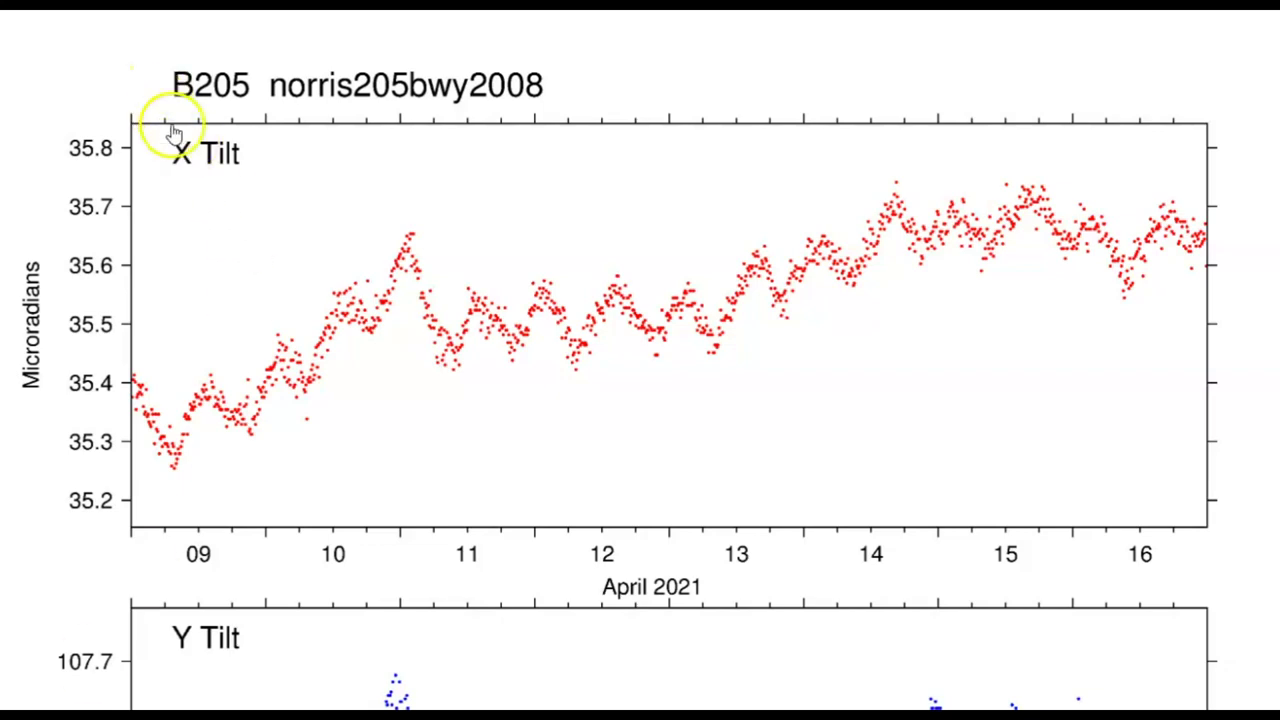
Scroll past B205's Y Tilt, 7 Day Tilt and 30 Day Raw plots to its 30 Day Tilt polar plot.
scroll(700, 288, "down", 5)
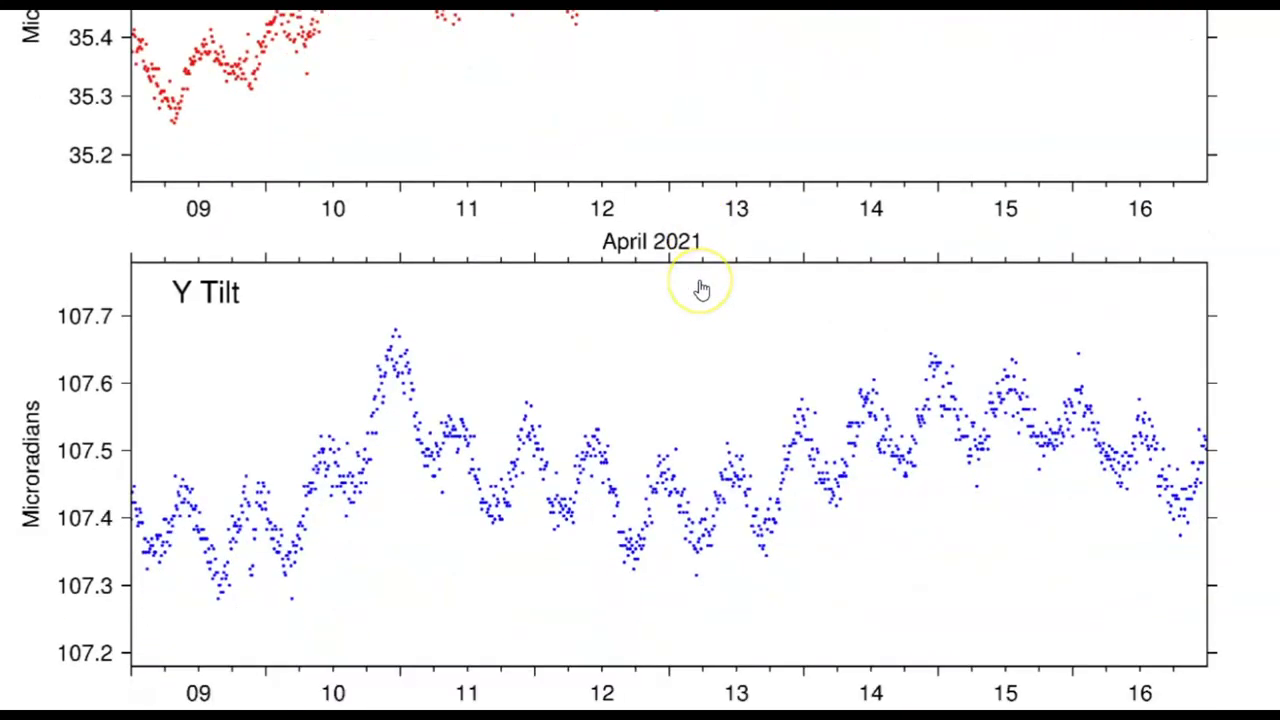
scroll(700, 288, "down", 8)
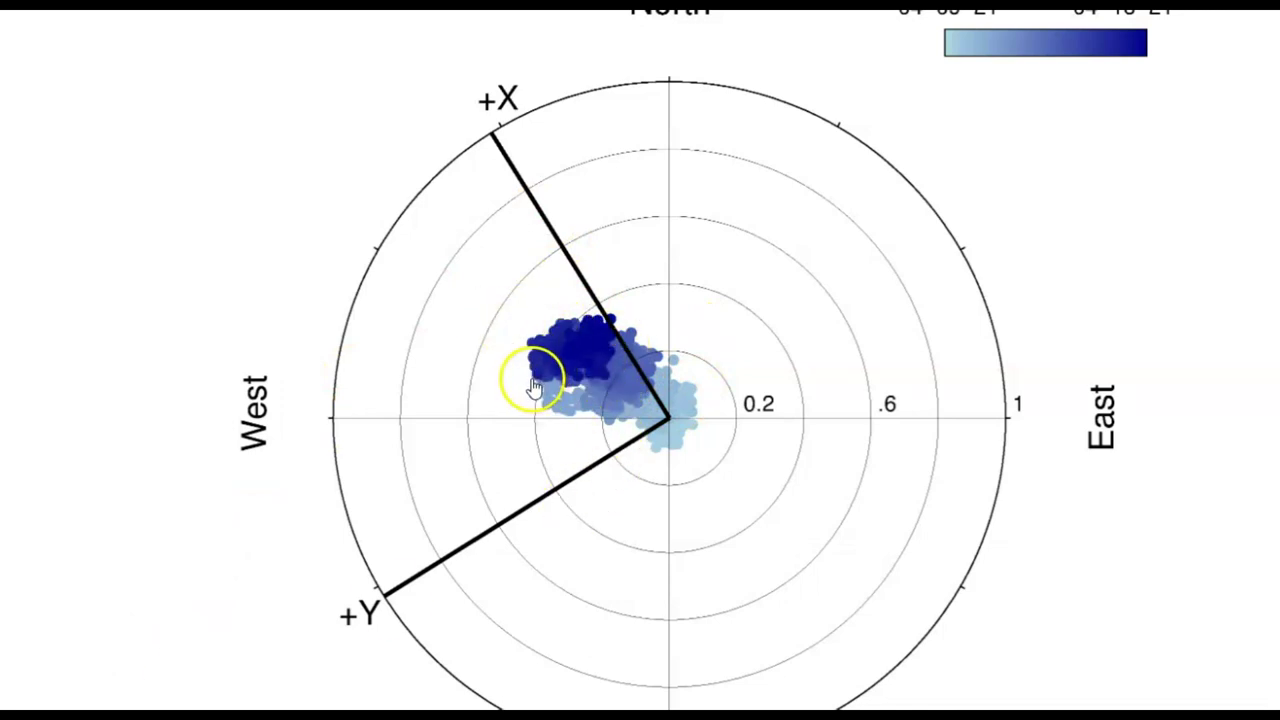
scroll(530, 395, "down", 5)
scroll(514, 407, "down", 2)
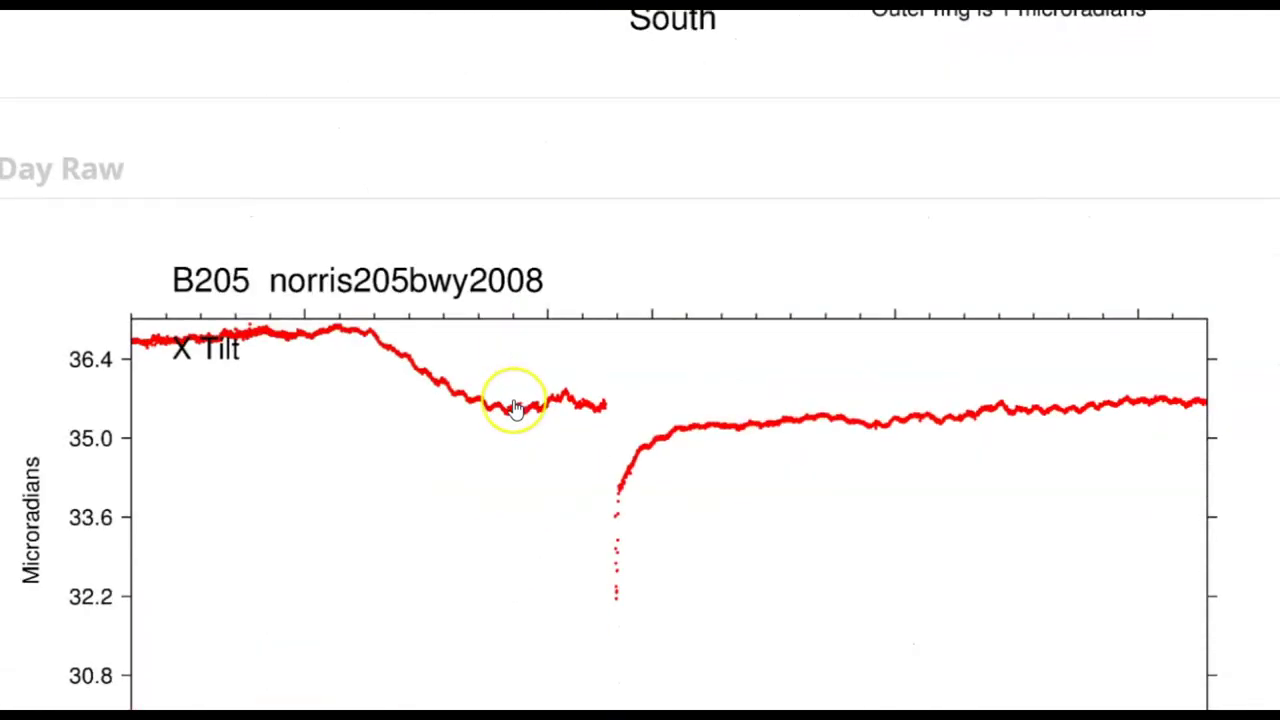
scroll(514, 408, "down", 10)
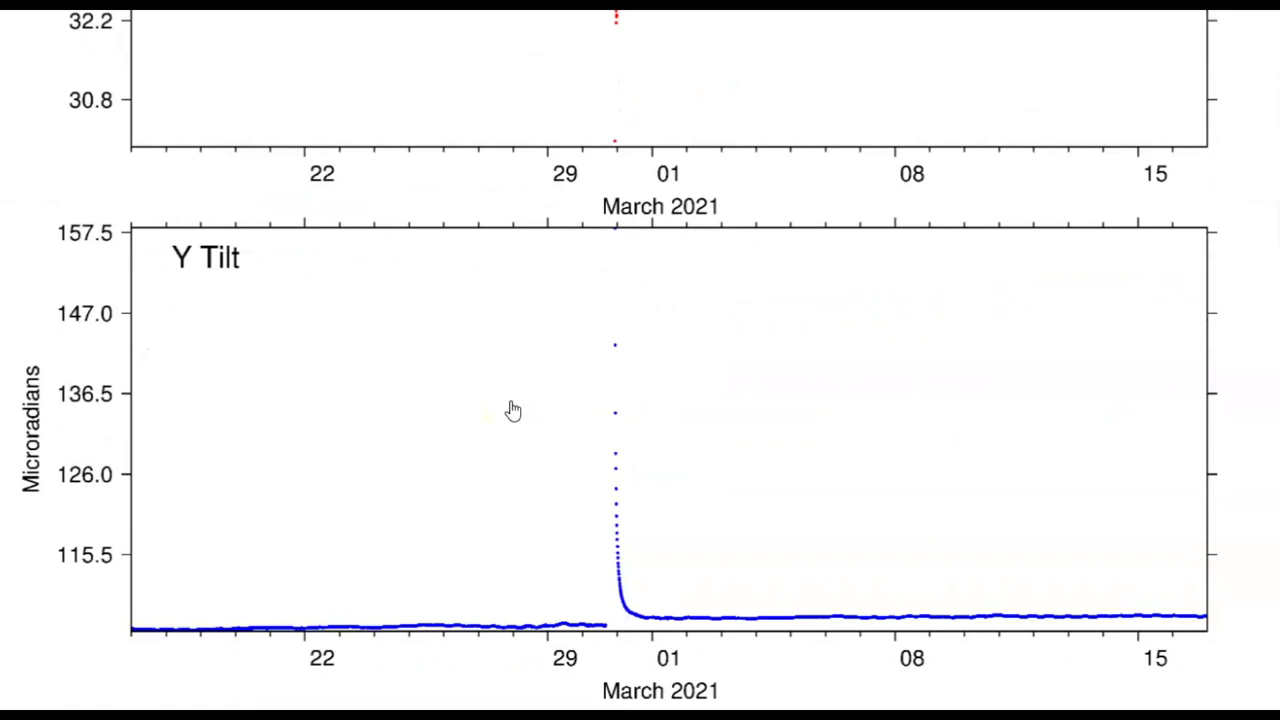
scroll(512, 410, "down", 12)
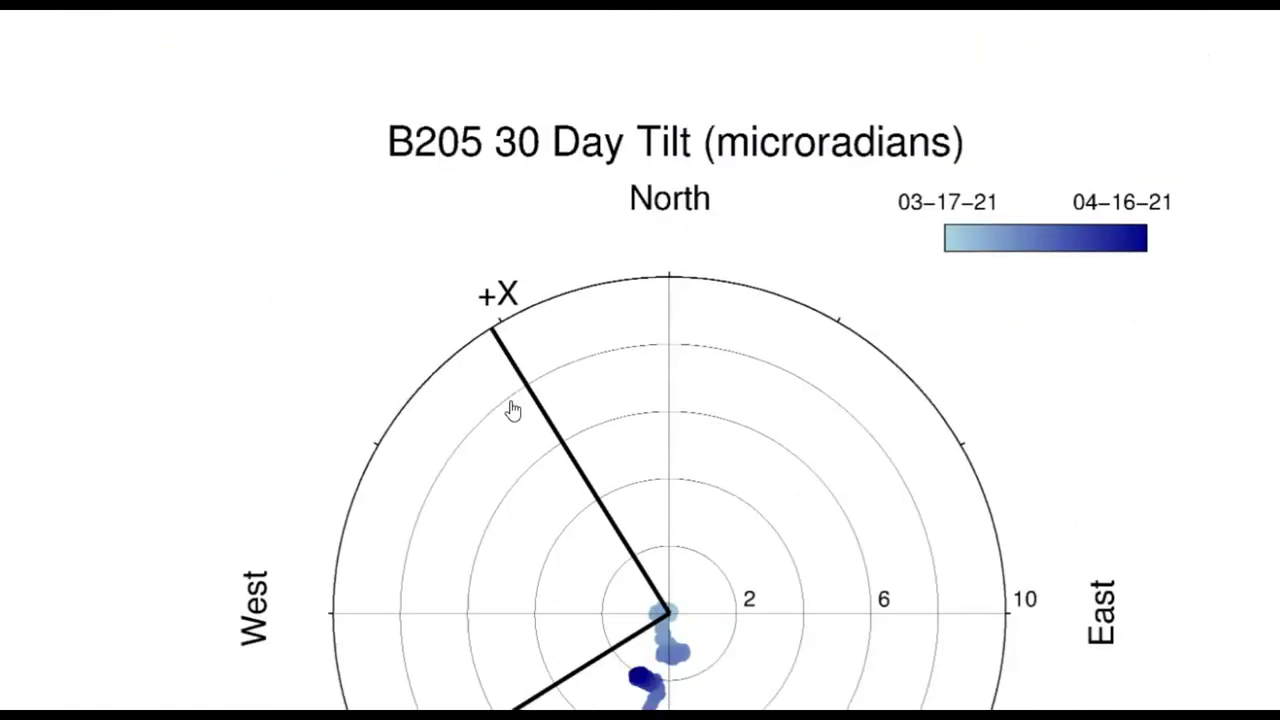
scroll(512, 410, "down", 2)
scroll(512, 410, "down", 2)
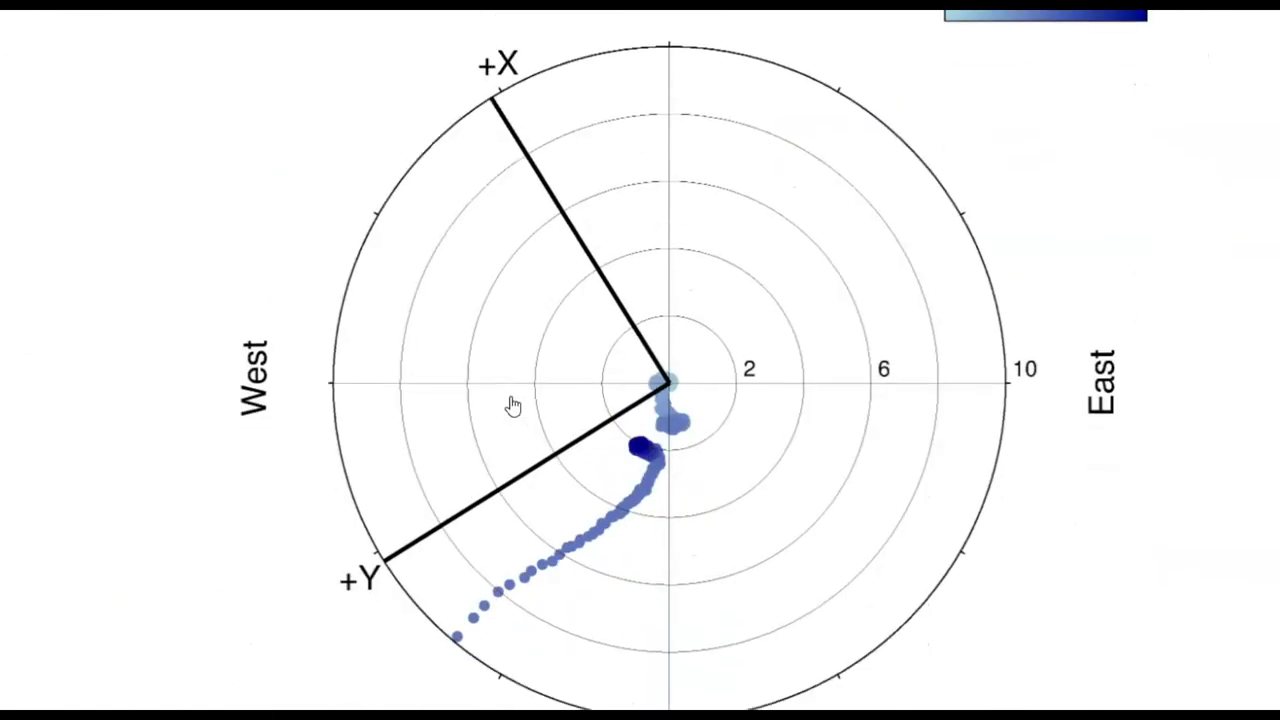